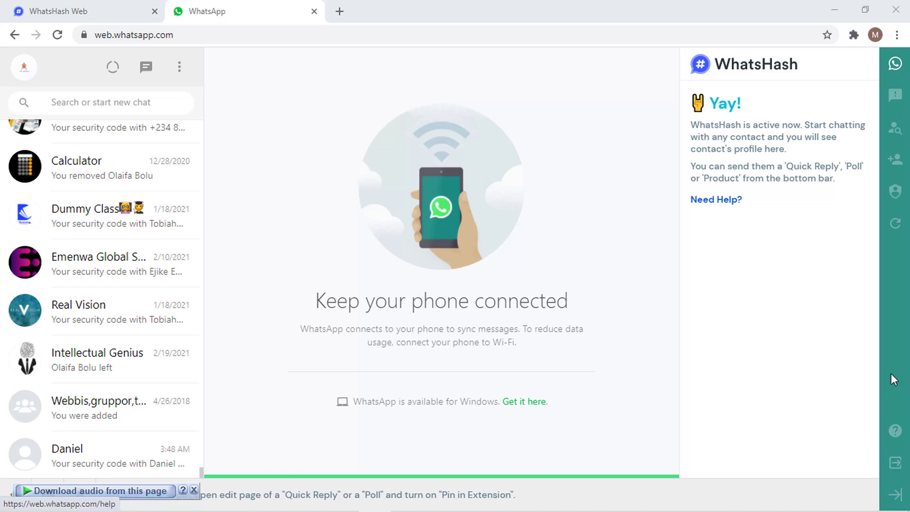
- Glance at the CRM contacts, then dismiss the 'Download audio from this page' overlay in WhatsApp Web
{"action": "left_click", "coordinate": [84, 10]}
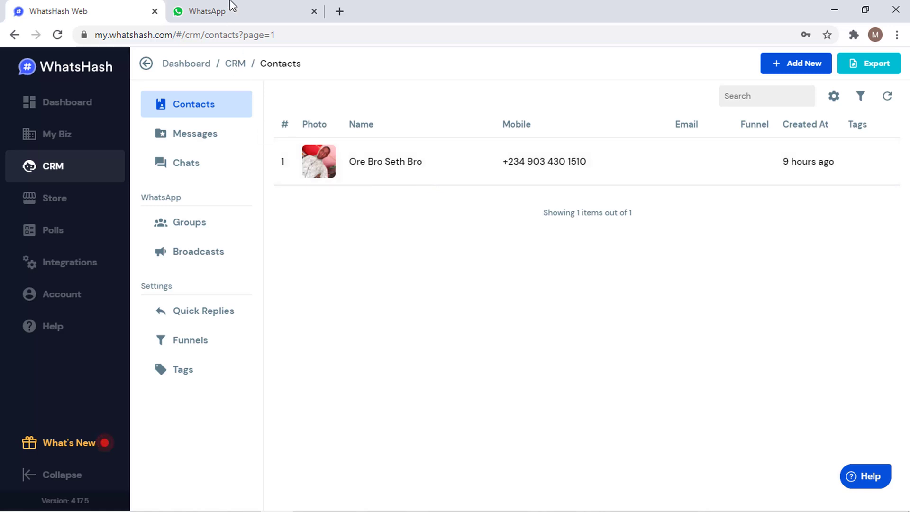
{"action": "left_click", "coordinate": [230, 8]}
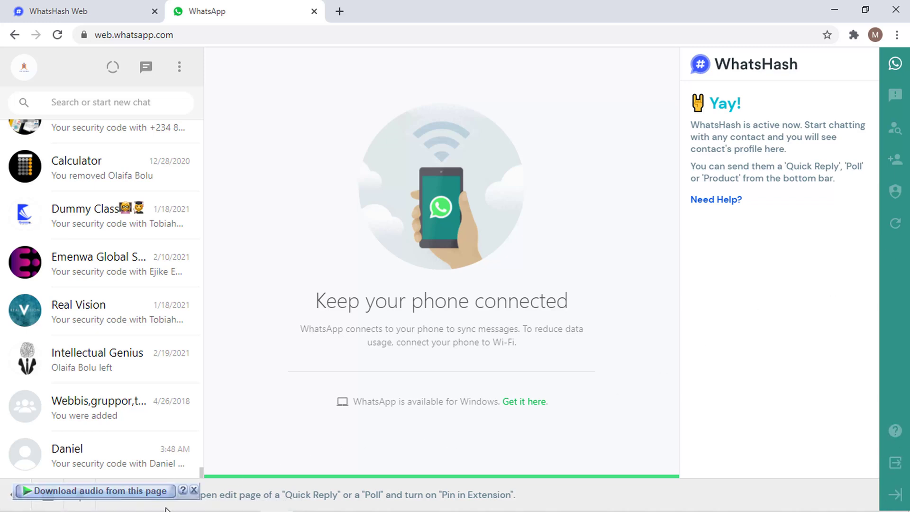
{"action": "left_click", "coordinate": [194, 489]}
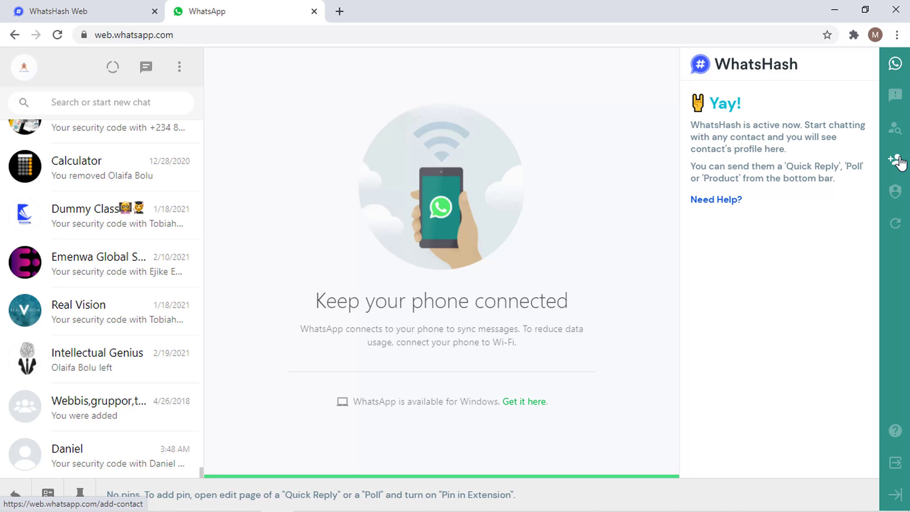
- Add a contact with their name and Nigerian mobile number, then save it and start a chat
{"action": "left_click", "coordinate": [897, 160]}
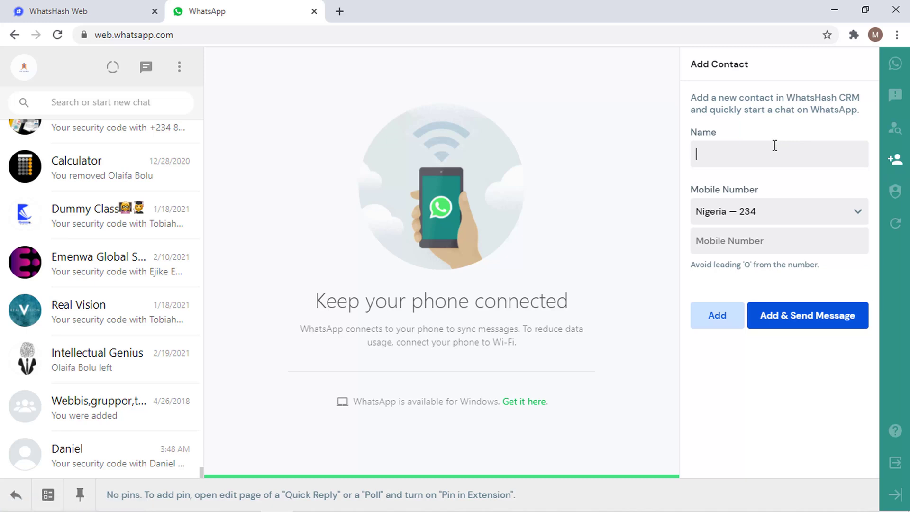
{"action": "type", "text": "jide"}
{"action": "left_click", "coordinate": [771, 239]}
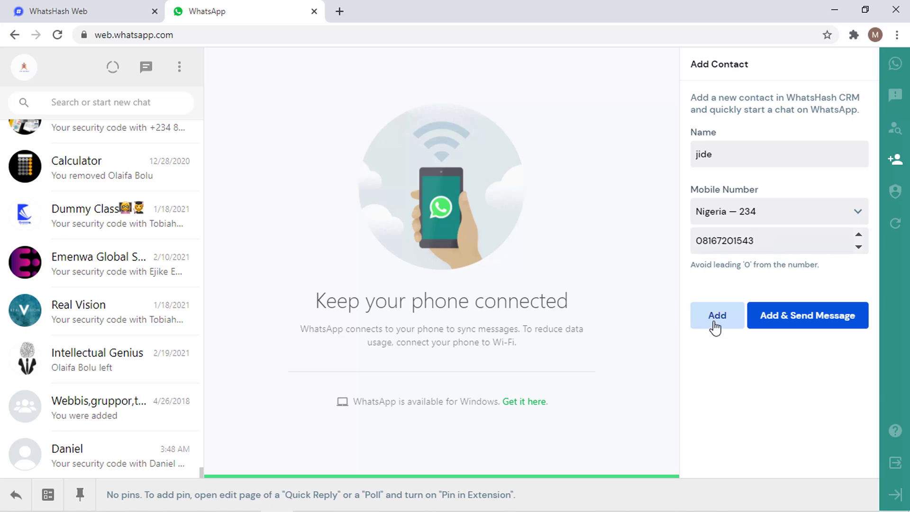
{"action": "left_click", "coordinate": [801, 321]}
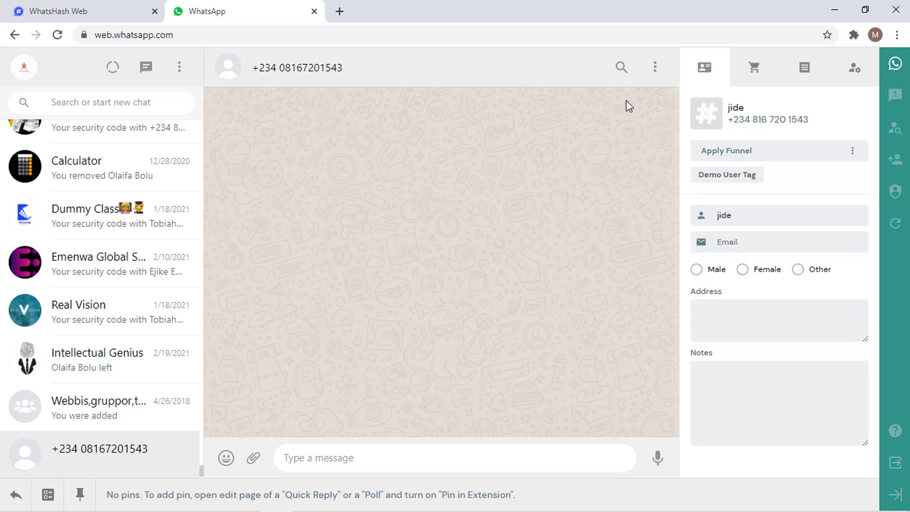
- Refresh the CRM contacts list so the new contact appears, then return to WhatsApp Web
{"action": "left_click", "coordinate": [121, 7]}
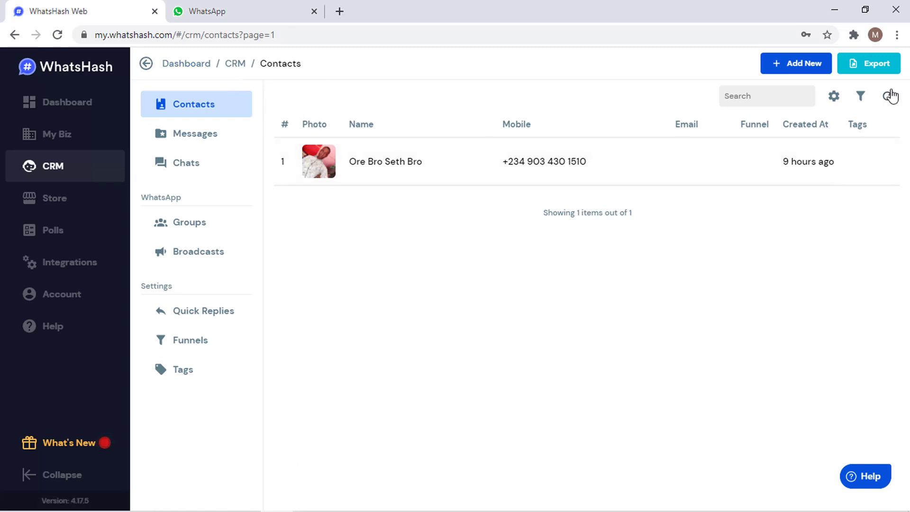
{"action": "left_click", "coordinate": [888, 96]}
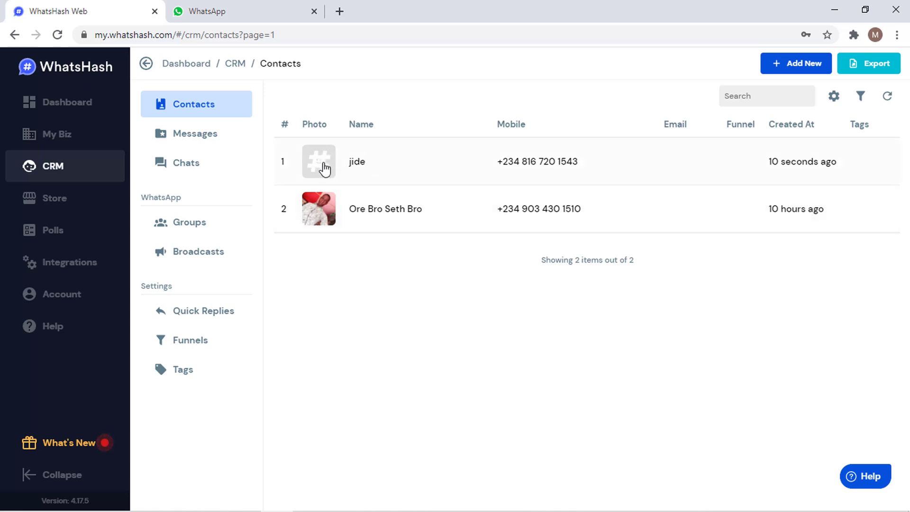
{"action": "left_click", "coordinate": [237, 9]}
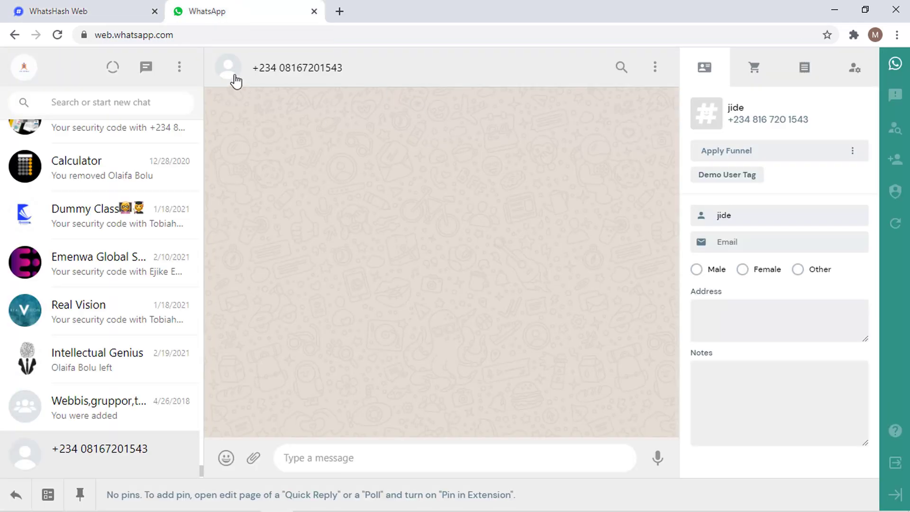
- Choose Male as the new contact's gender in the WhatsHash profile panel
{"action": "left_click", "coordinate": [771, 242]}
{"action": "left_click", "coordinate": [713, 274]}
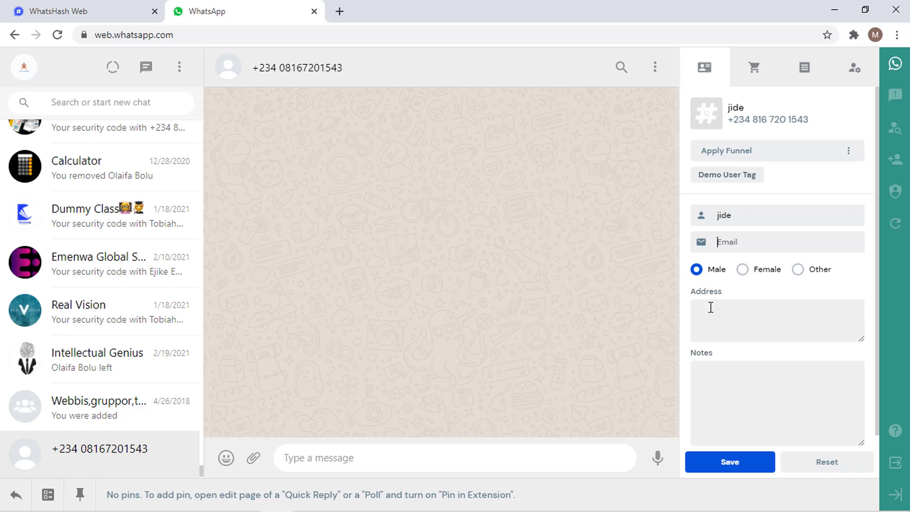
{"action": "left_click", "coordinate": [737, 242]}
{"action": "left_click", "coordinate": [128, 5]}
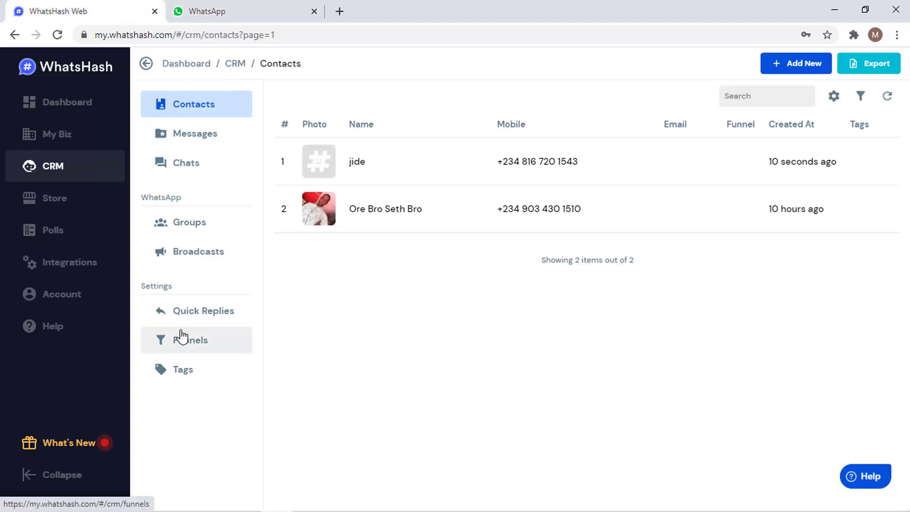
{"action": "left_click", "coordinate": [181, 337]}
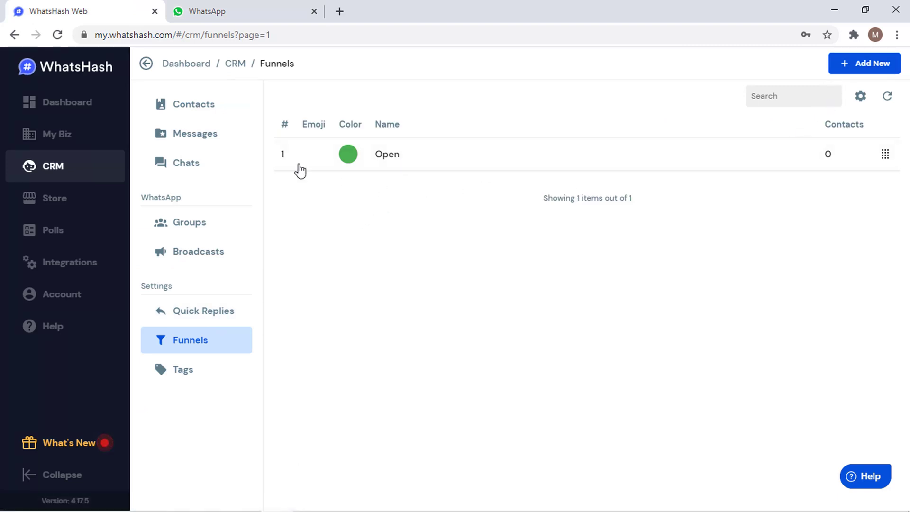
{"action": "left_click", "coordinate": [221, 115]}
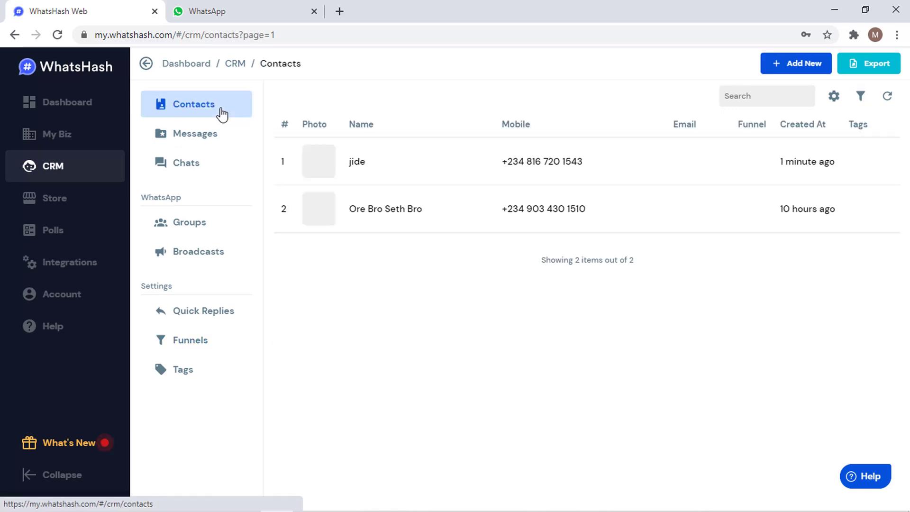
{"action": "left_click", "coordinate": [231, 7]}
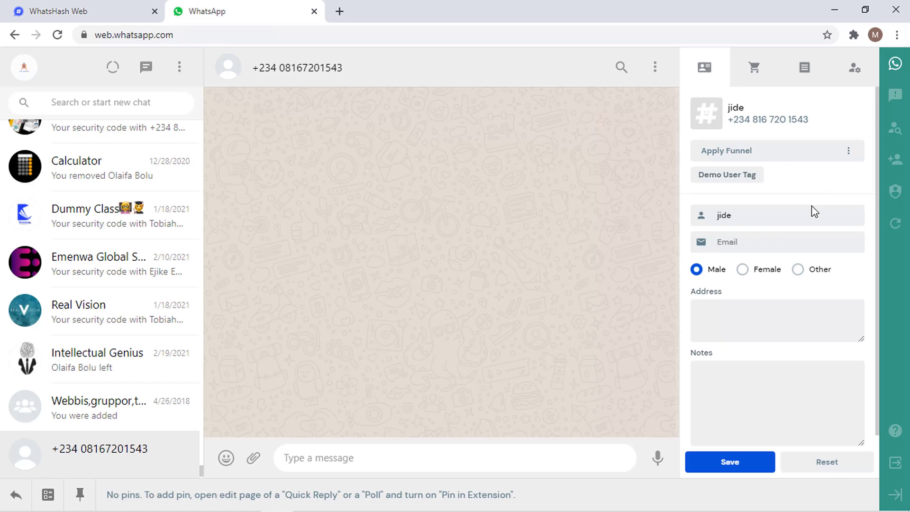
- Send 'hi' to the new contact and save their edited WhatsHash profile
{"action": "key", "text": "Tab"}
{"action": "scroll", "coordinate": [878, 158], "scroll_direction": "down", "scroll_amount": 1}
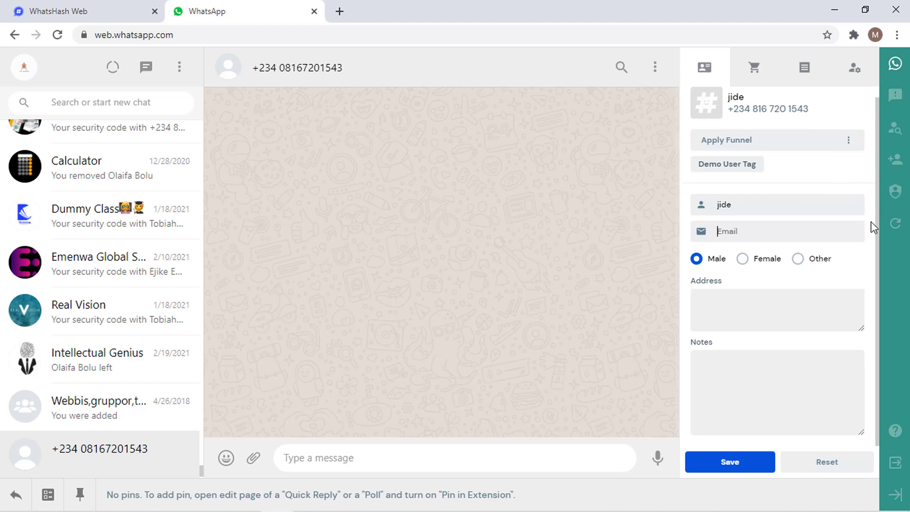
{"action": "left_click", "coordinate": [357, 457]}
{"action": "type", "text": "hi"}
{"action": "key", "text": "Return"}
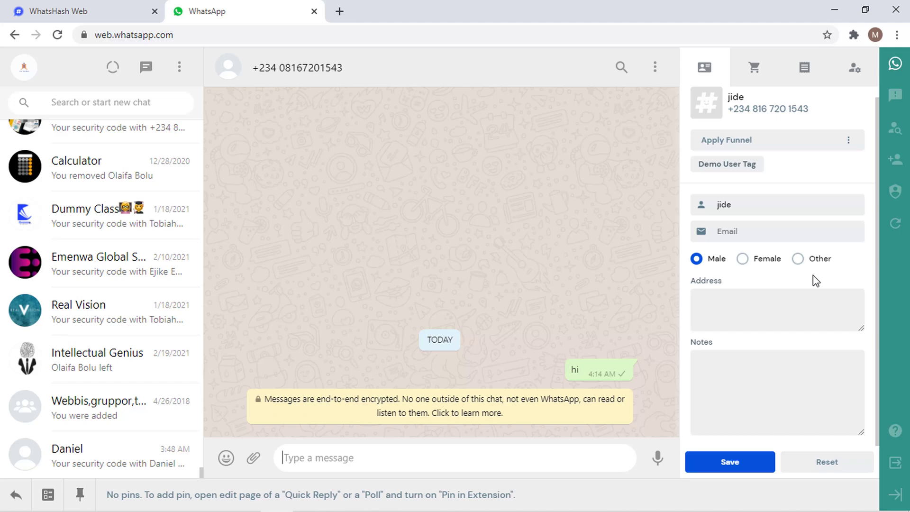
{"action": "left_click", "coordinate": [760, 469]}
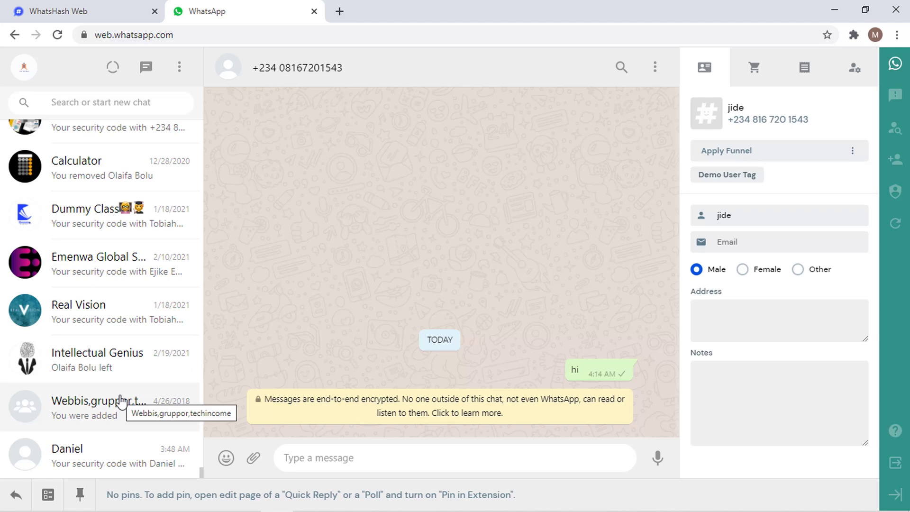
- Open the Emenwa Global Services group chat and refresh the CRM list to show its members
{"action": "left_click", "coordinate": [99, 275]}
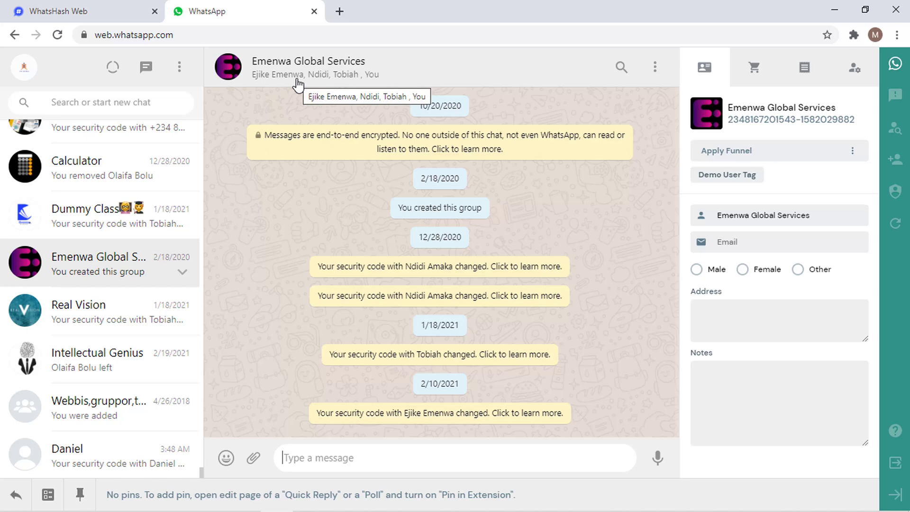
{"action": "left_click", "coordinate": [113, 13]}
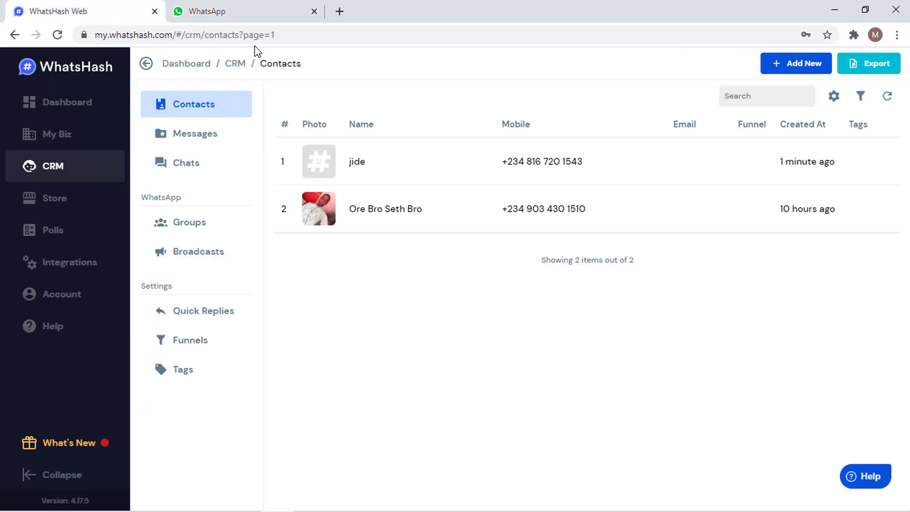
{"action": "left_click", "coordinate": [888, 97]}
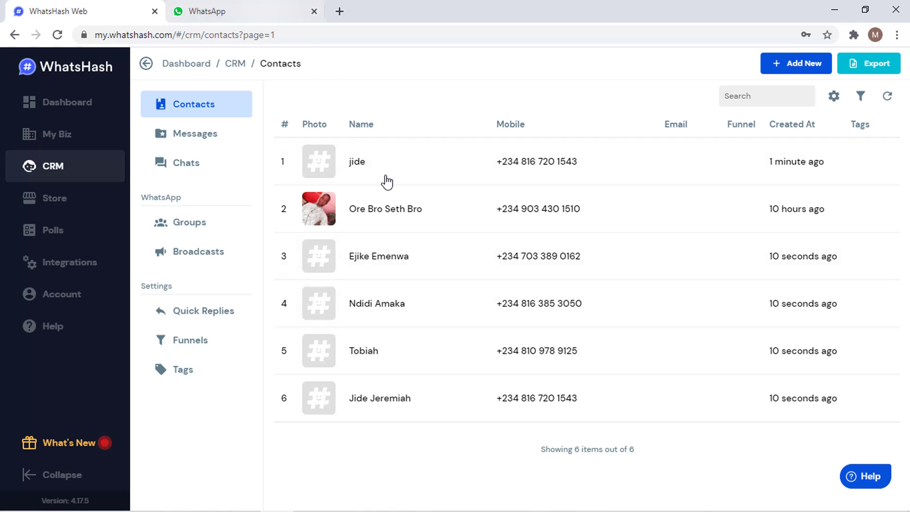
- Inspect a group member's CRM profile, checking Salutation and Apply Funnel options without changes
{"action": "left_click", "coordinate": [374, 256]}
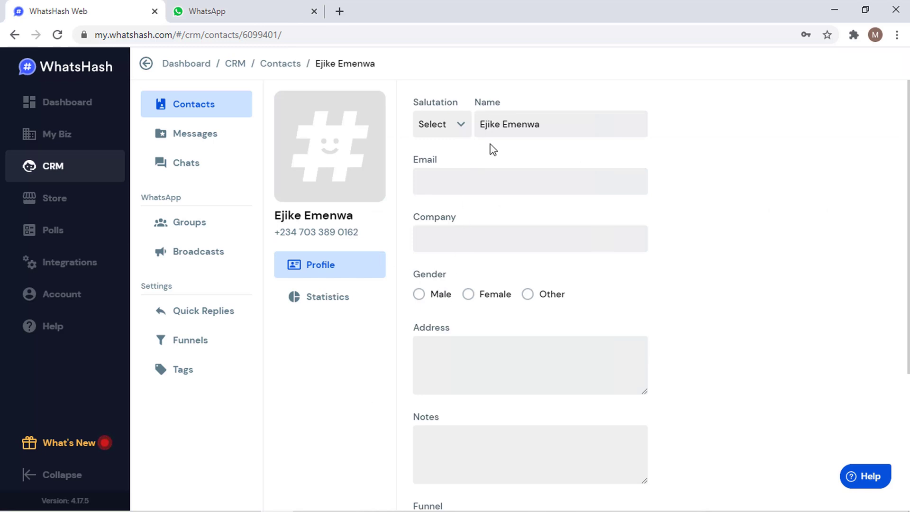
{"action": "left_click", "coordinate": [457, 135]}
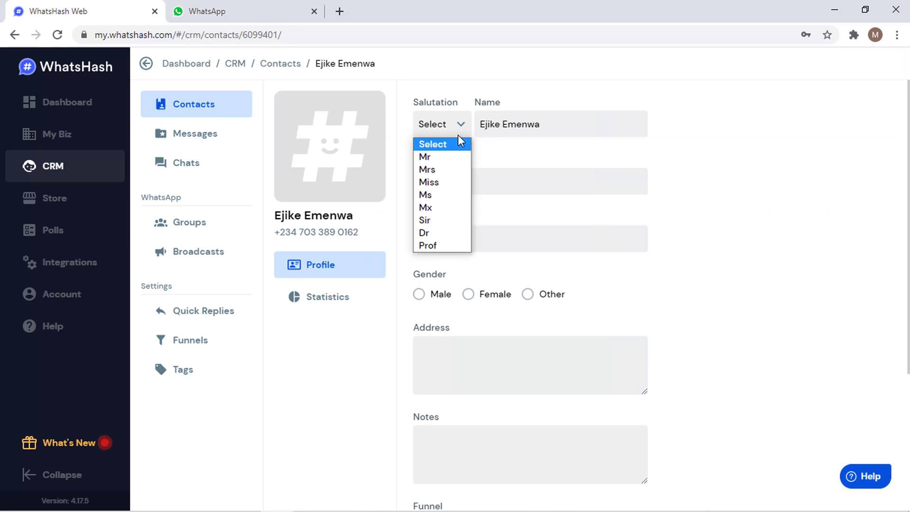
{"action": "left_click", "coordinate": [437, 136]}
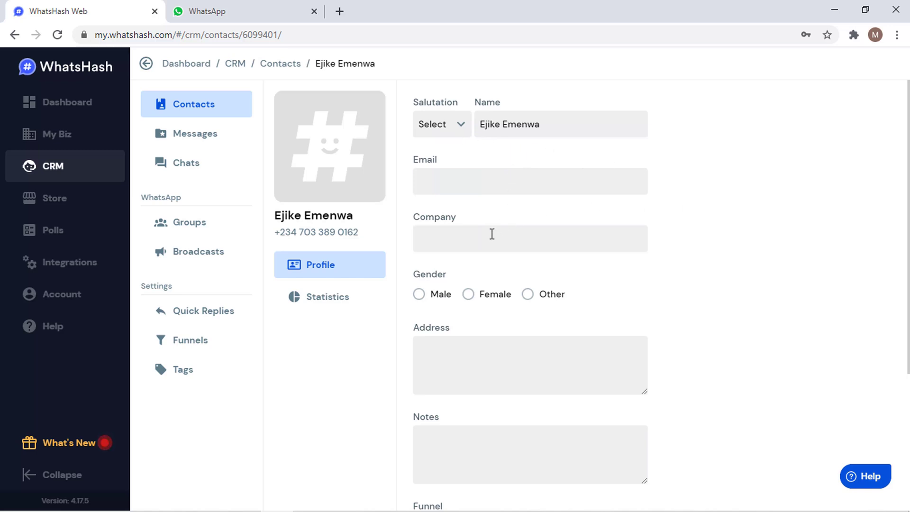
{"action": "scroll", "coordinate": [529, 293], "scroll_direction": "down", "scroll_amount": 4}
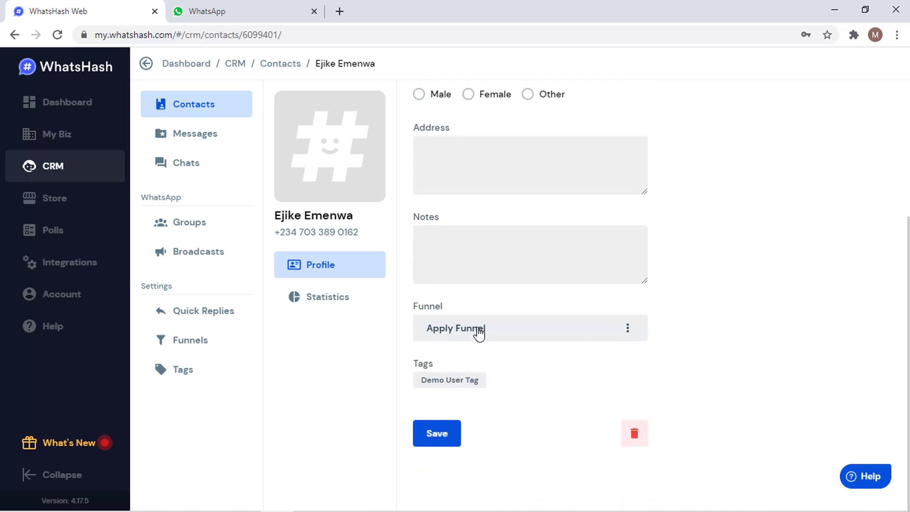
{"action": "left_click", "coordinate": [488, 332]}
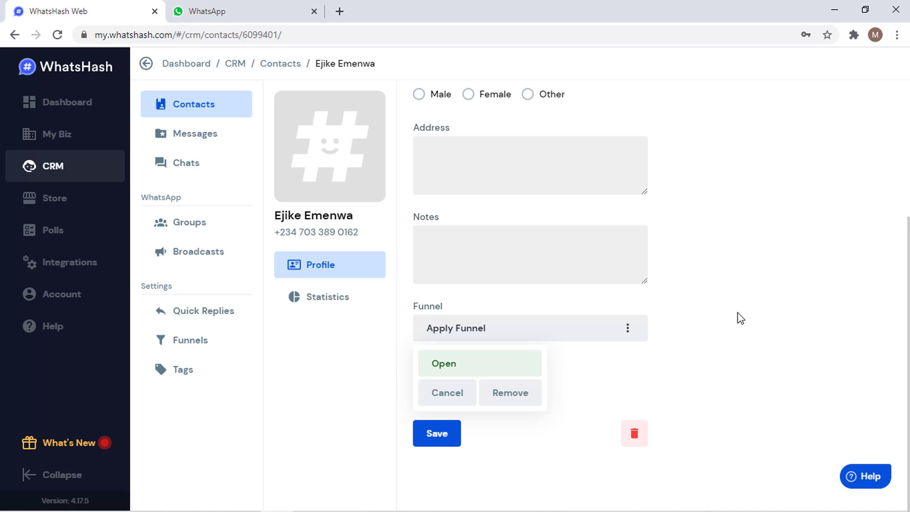
{"action": "left_click", "coordinate": [775, 302]}
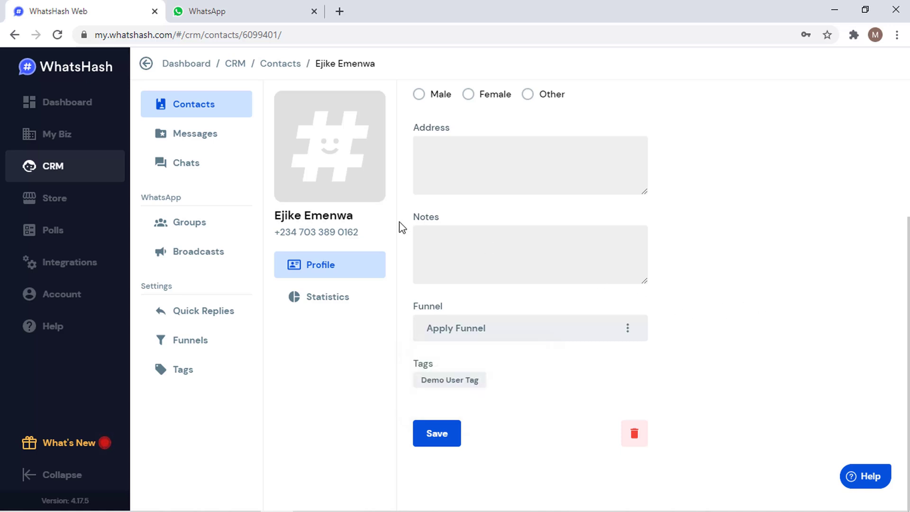
{"action": "left_click", "coordinate": [199, 11]}
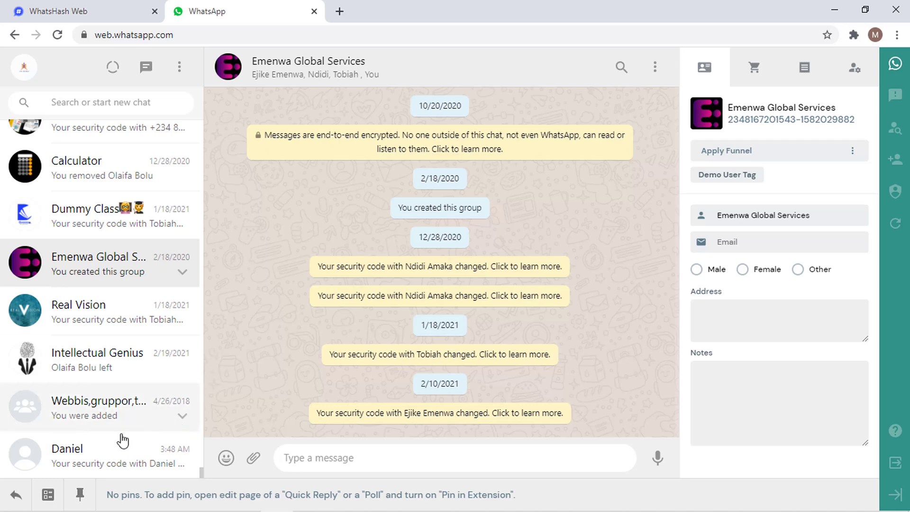
- Open a one-to-one chat and reload the CRM contacts list, now showing 7 contacts
{"action": "left_click", "coordinate": [85, 454]}
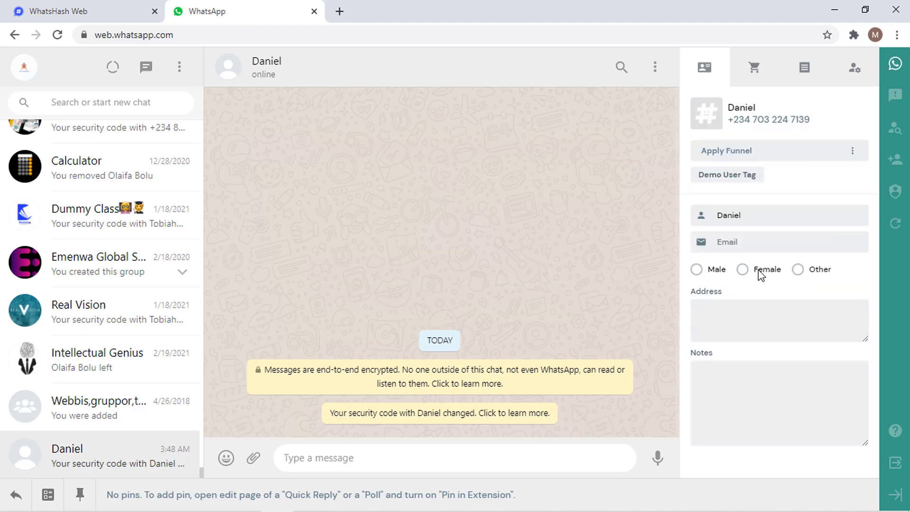
{"action": "left_click", "coordinate": [75, 6]}
{"action": "left_click", "coordinate": [188, 106]}
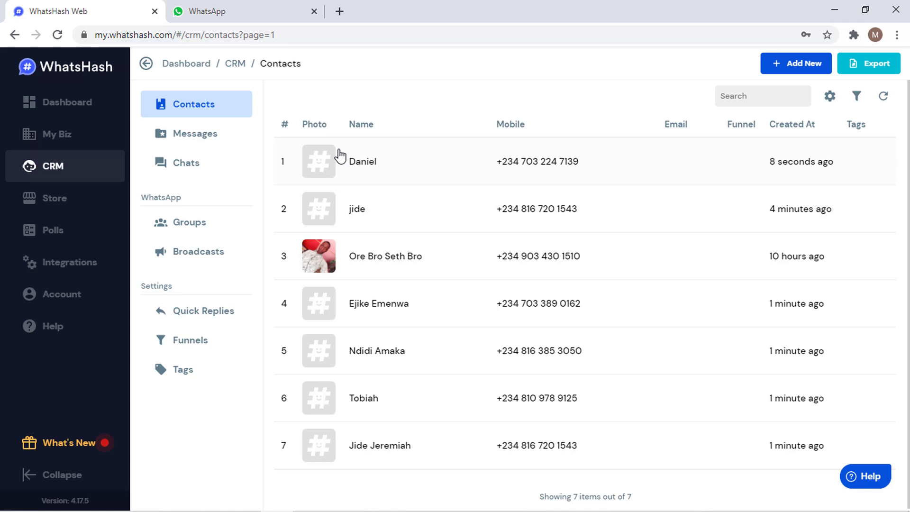
- Open the newest contact's profile form and scroll through its mostly empty fields
{"action": "left_click", "coordinate": [362, 161]}
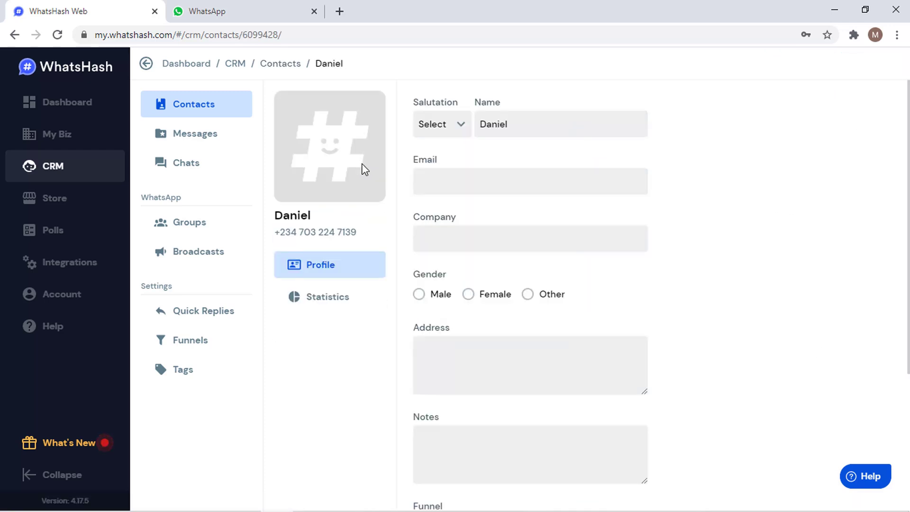
{"action": "scroll", "coordinate": [529, 298], "scroll_direction": "down", "scroll_amount": 4}
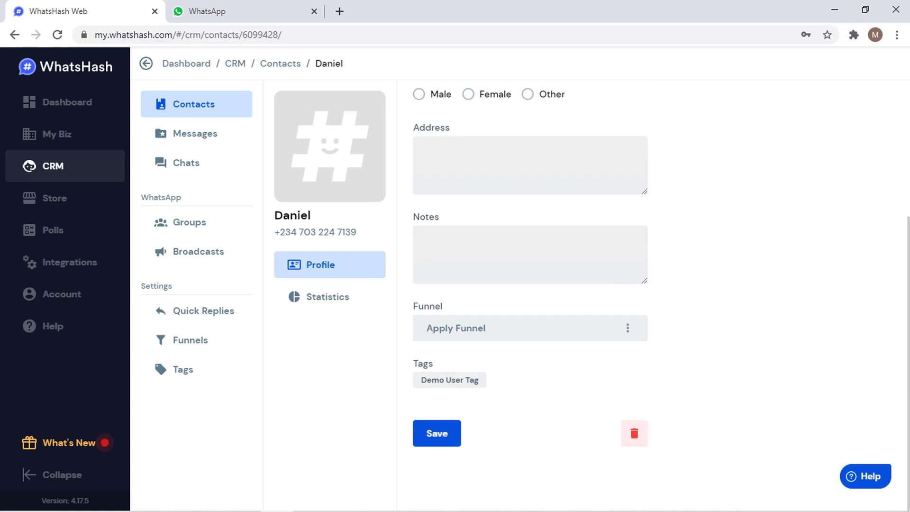
{"action": "scroll", "coordinate": [530, 298], "scroll_direction": "up", "scroll_amount": 3}
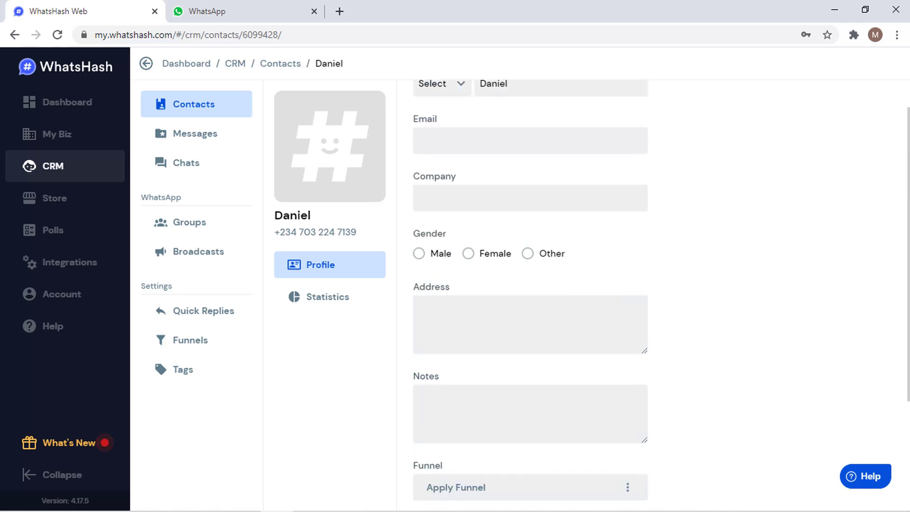